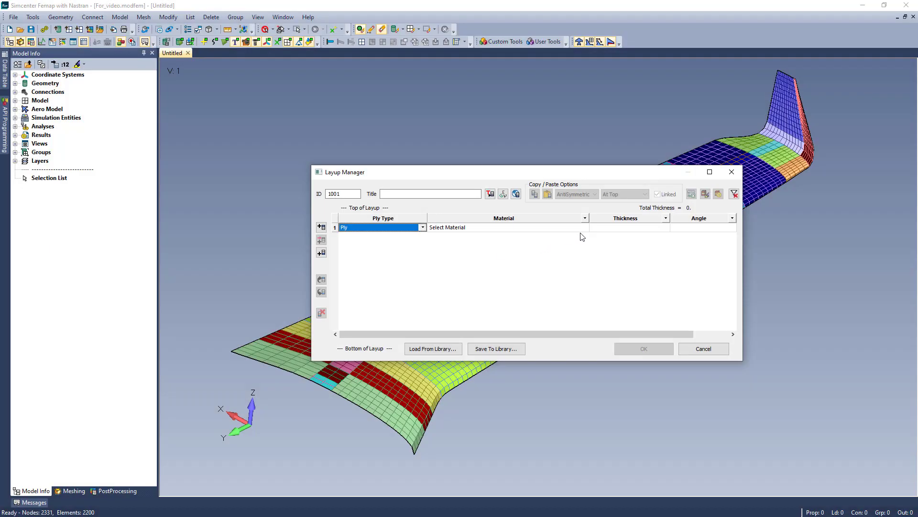
Define the first ply of layup 1001 with CFS003 Carbon LMT25 Epoxy Fabric, a thickness of 0.0082 and an angle of 45.
{"action": "left_click", "coordinate": [585, 228]}
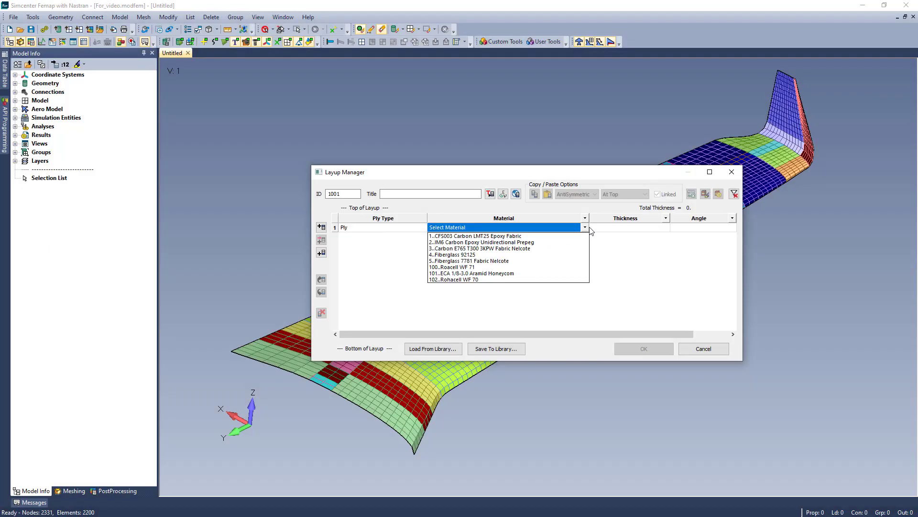
{"action": "left_click", "coordinate": [557, 236]}
{"action": "left_click", "coordinate": [650, 228]}
{"action": "left_click", "coordinate": [650, 228]}
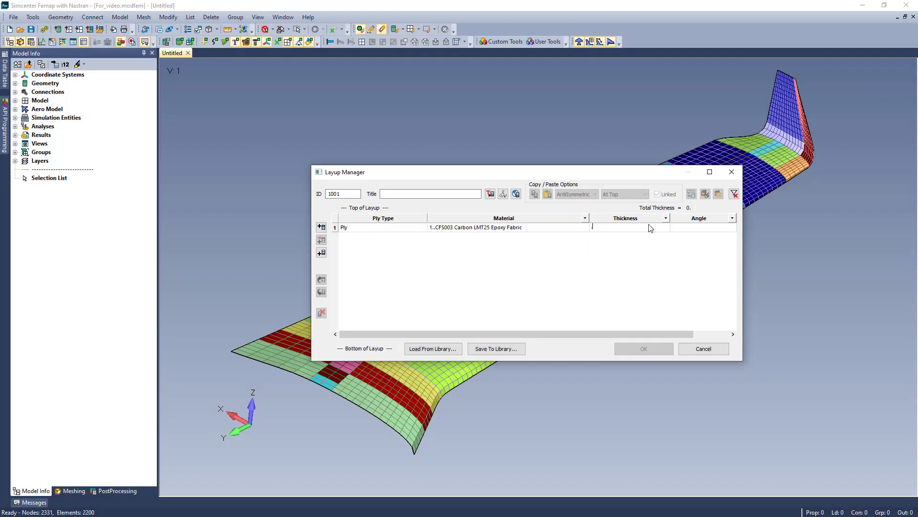
{"action": "type", "text": ".0082"}
{"action": "left_click", "coordinate": [728, 228]}
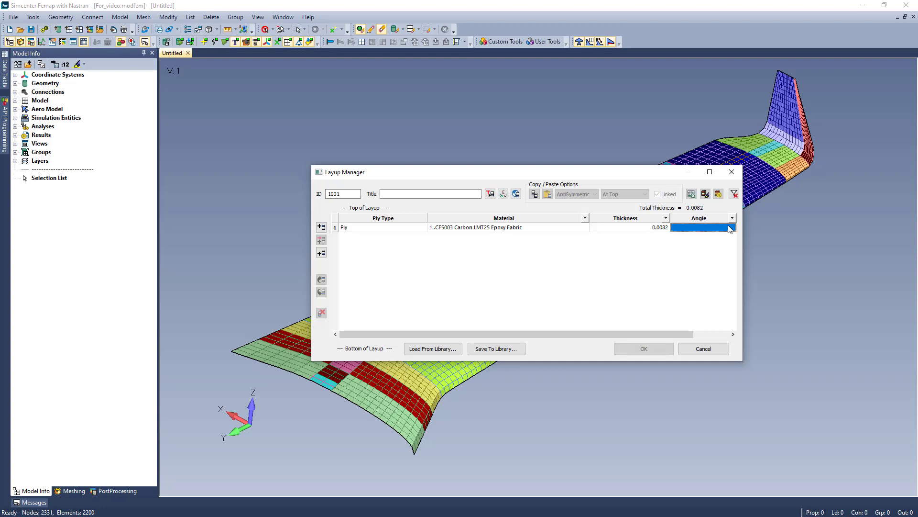
{"action": "type", "text": "45"}
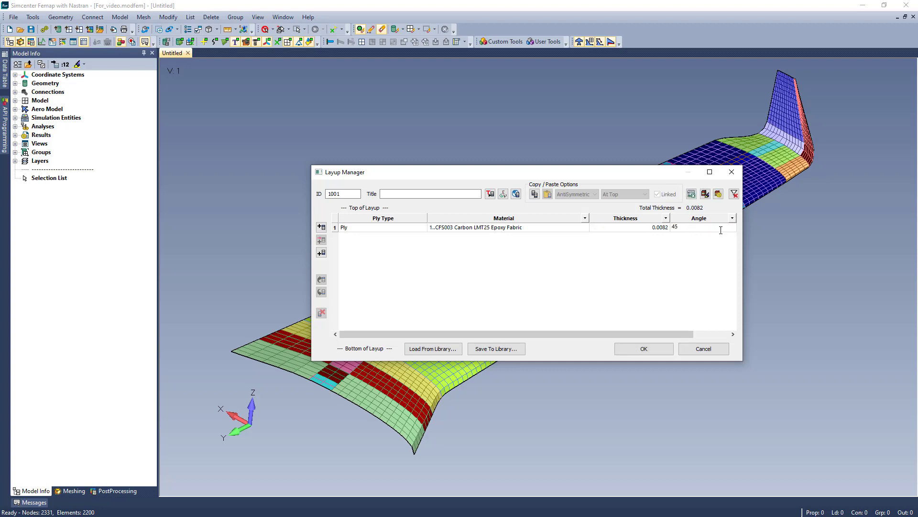
Add a ply above it using IM6 Carbon Epoxy Unidirectional Prepeg, with a thickness of 0.005 and an angle of 0.
{"action": "left_click", "coordinate": [320, 228]}
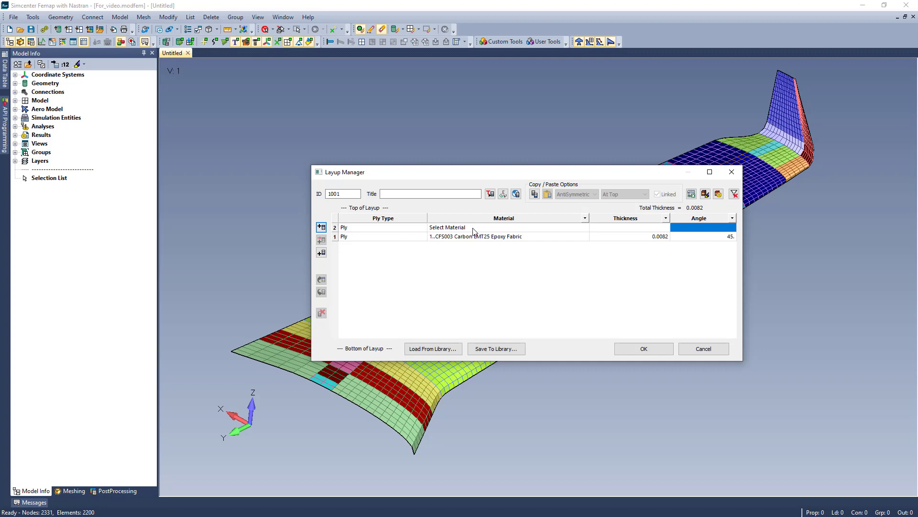
{"action": "left_click", "coordinate": [584, 228]}
{"action": "left_click", "coordinate": [538, 243]}
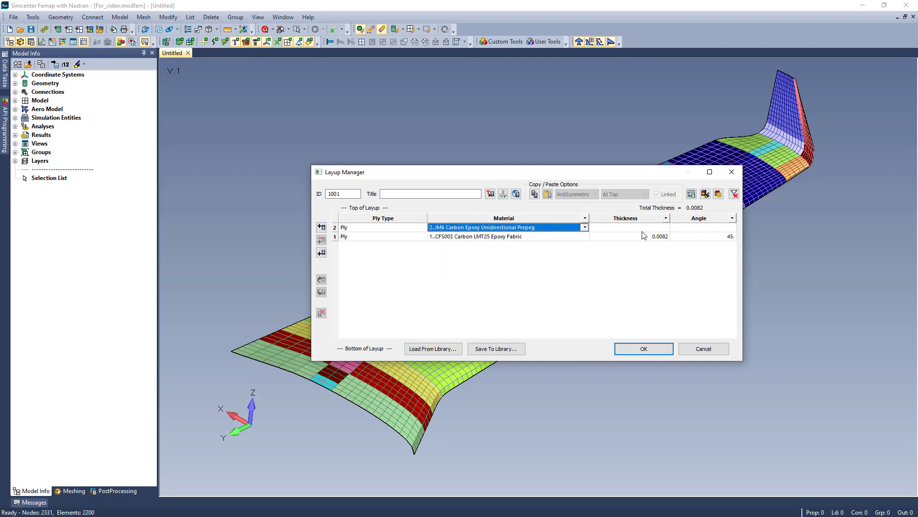
{"action": "left_click", "coordinate": [647, 229]}
{"action": "type", "text": ".005"}
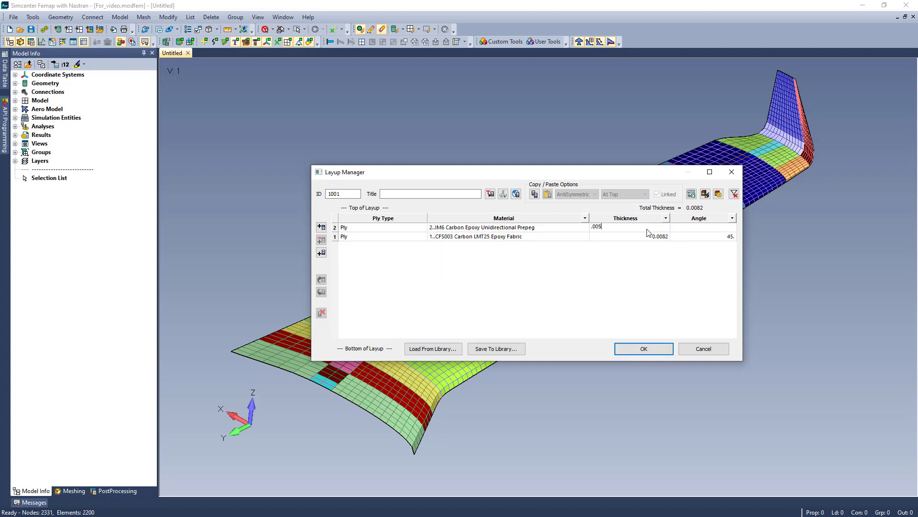
{"action": "left_click", "coordinate": [721, 229]}
{"action": "type", "text": "0"}
Duplicate the IM6 unidirectional ply twice at the top of the layup.
{"action": "left_click", "coordinate": [336, 230]}
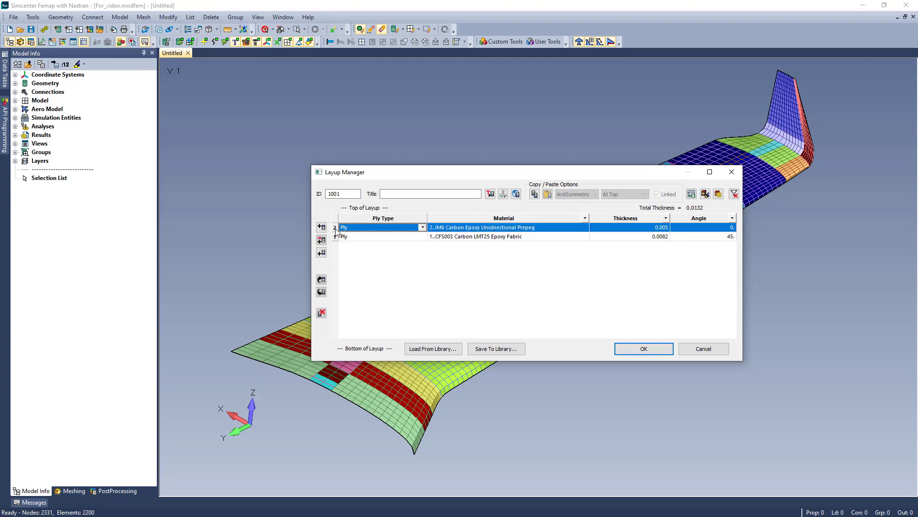
{"action": "right_click", "coordinate": [336, 232]}
{"action": "left_click", "coordinate": [403, 236]}
{"action": "left_click", "coordinate": [323, 229]}
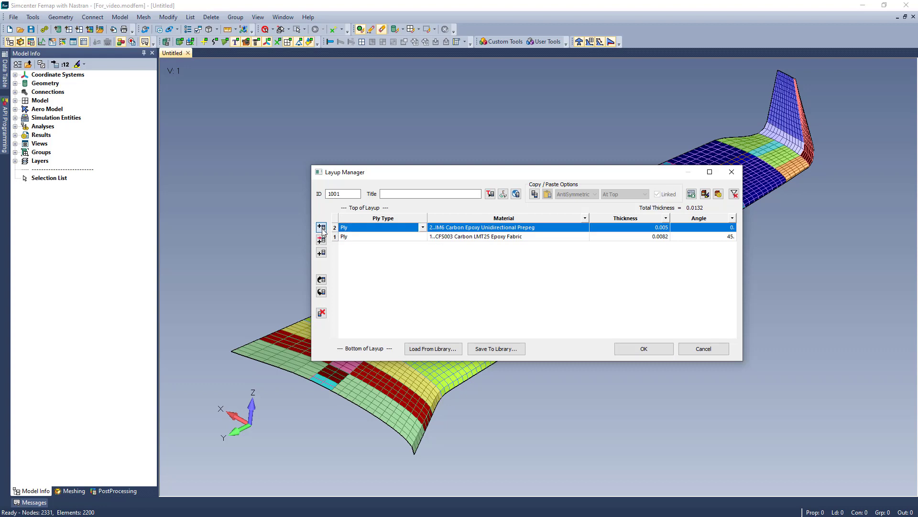
{"action": "left_click", "coordinate": [322, 229]}
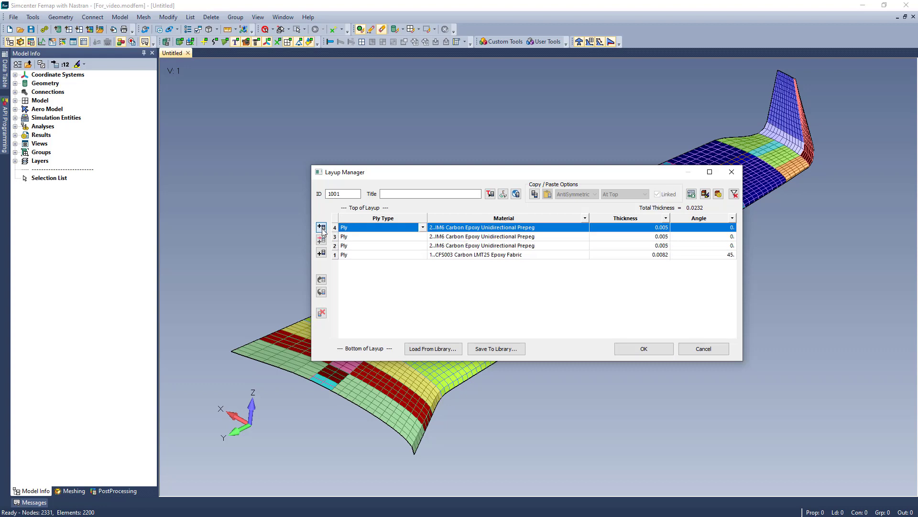
Set the angle of ply 2 to 20 and the angle of ply 3 to 10.
{"action": "left_click", "coordinate": [731, 247]}
{"action": "type", "text": "45"}
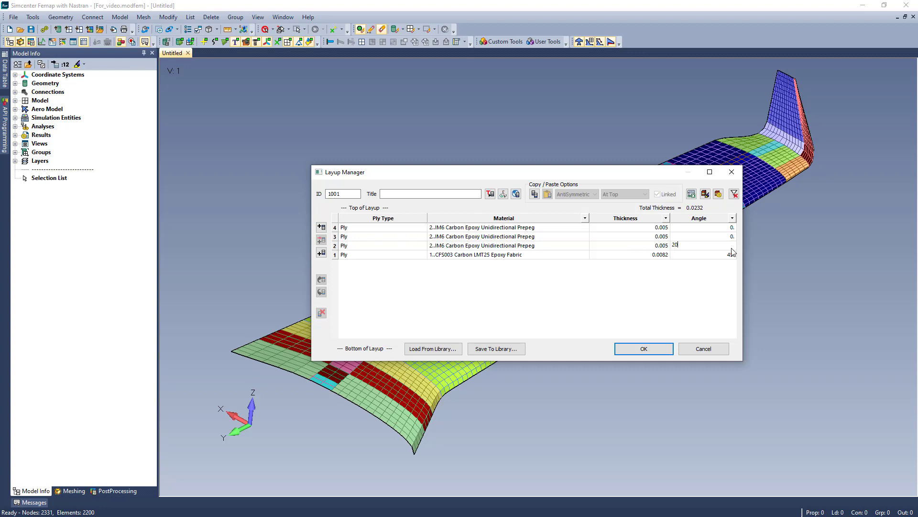
{"action": "left_click", "coordinate": [729, 238]}
{"action": "type", "text": "10"}
{"action": "key", "text": "Return"}
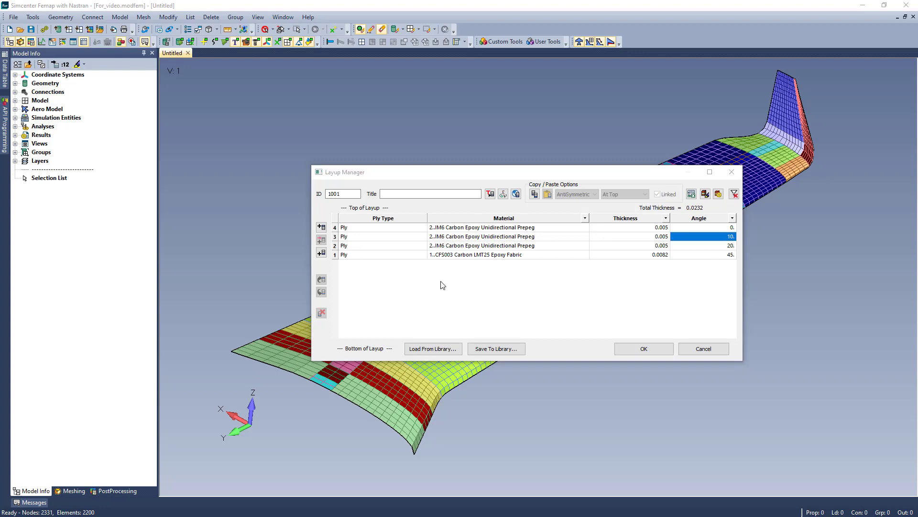
Copy plies 1 to 3 and paste them at the top of the layup as linked symmetric plies.
{"action": "left_click", "coordinate": [335, 237]}
{"action": "left_click", "coordinate": [335, 254], "text": "shift"}
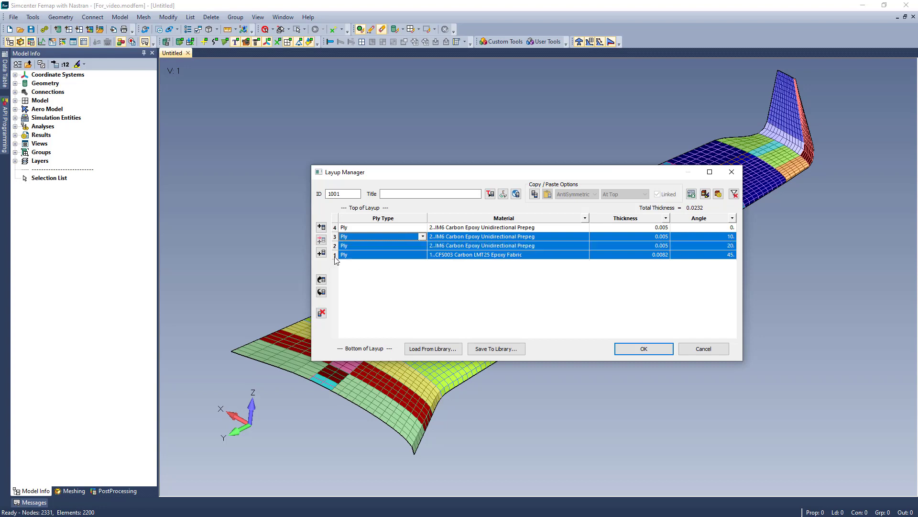
{"action": "left_click", "coordinate": [535, 193]}
{"action": "left_click", "coordinate": [595, 194]}
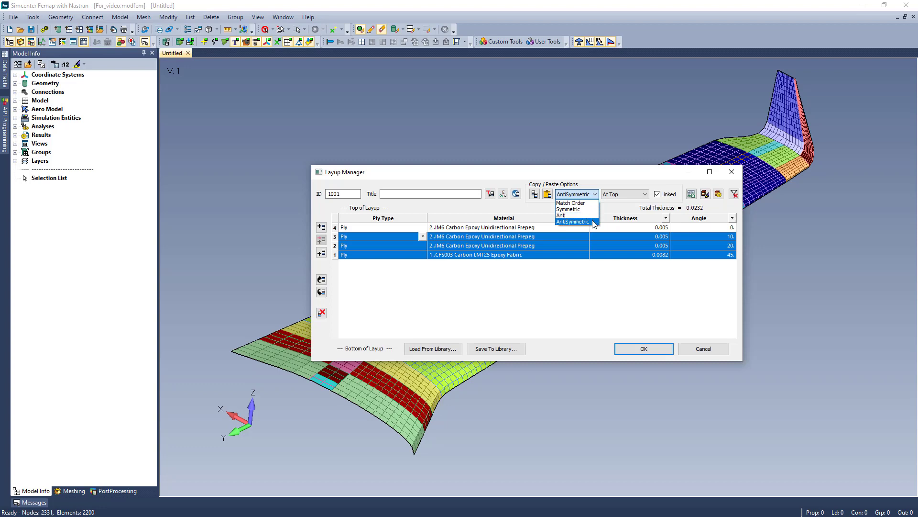
{"action": "left_click", "coordinate": [589, 209]}
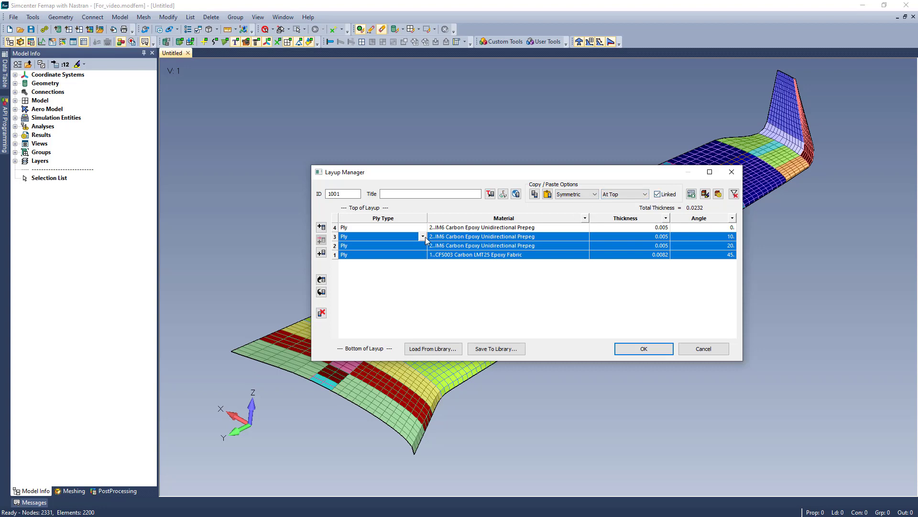
{"action": "left_click", "coordinate": [546, 196]}
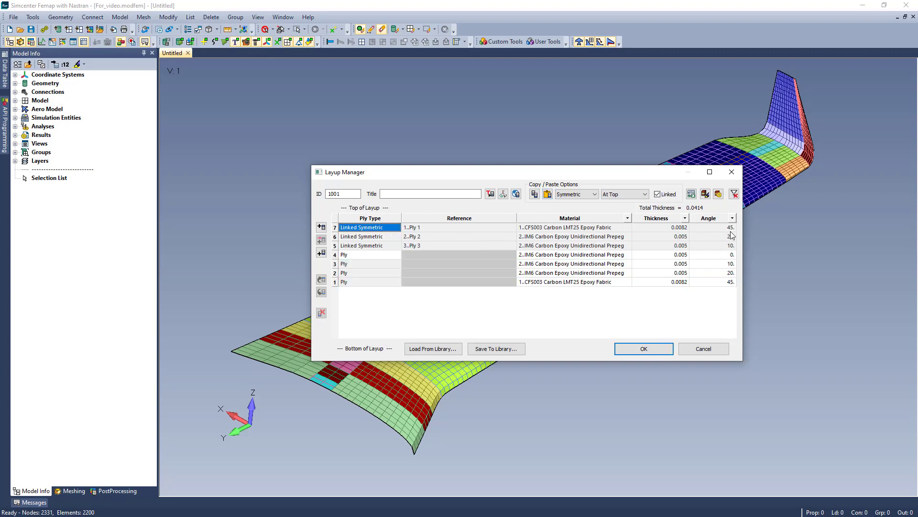
Set the angle of ply 2 to 25 in the layup with linked symmetric plies.
{"action": "left_click", "coordinate": [732, 272]}
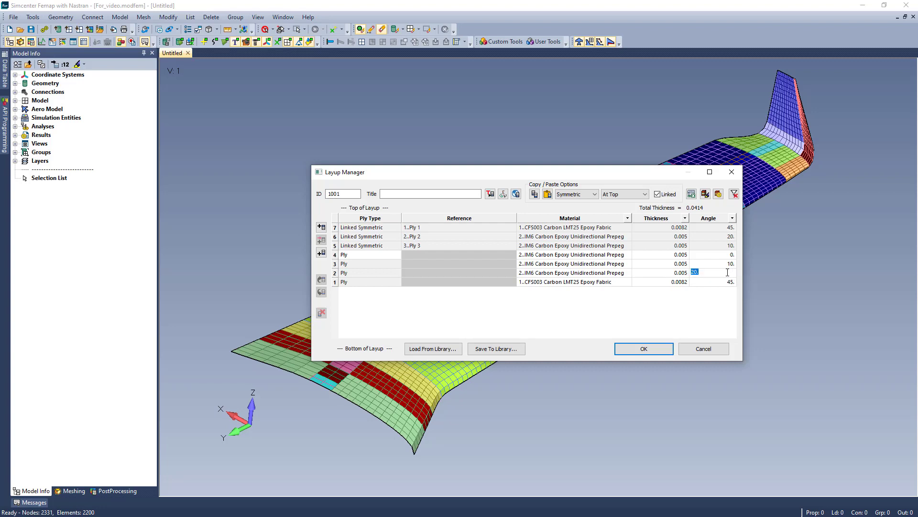
{"action": "type", "text": "25"}
{"action": "key", "text": "Return"}
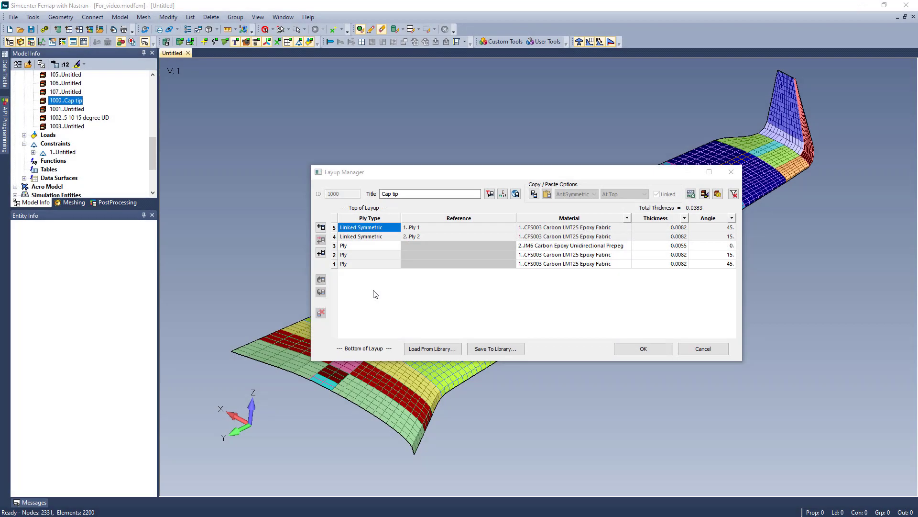
Display the Cap tip layup's laminate equivalent properties and unlink its linked symmetric plies 4 and 5.
{"action": "left_click", "coordinate": [718, 194]}
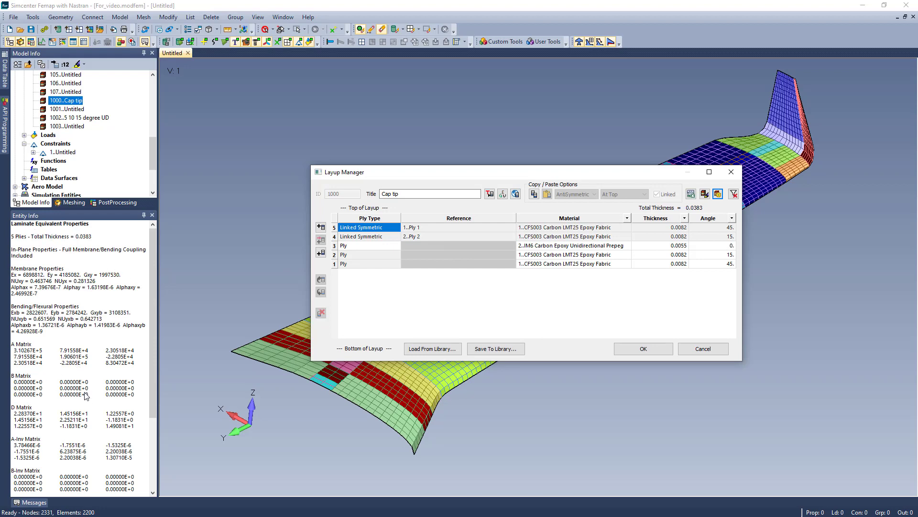
{"action": "left_click", "coordinate": [334, 228]}
{"action": "left_click", "coordinate": [334, 237], "text": "shift"}
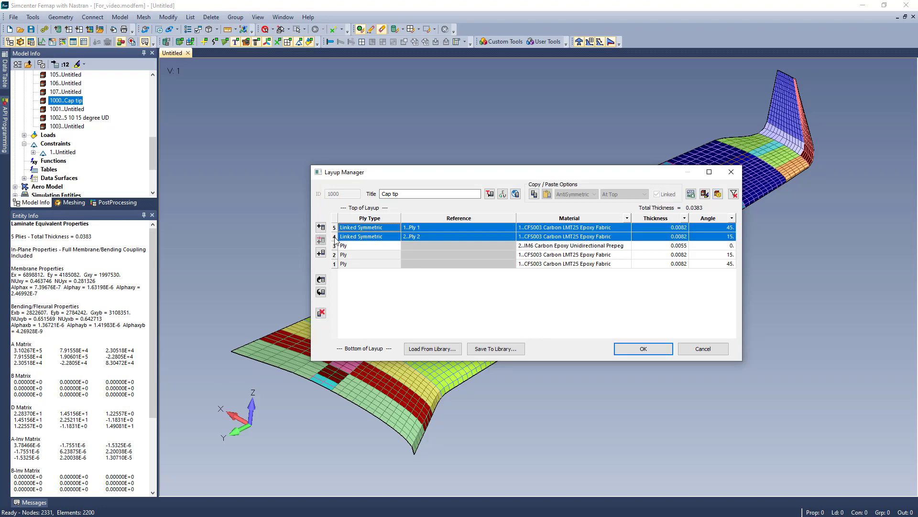
{"action": "right_click", "coordinate": [335, 239]}
{"action": "left_click", "coordinate": [410, 301]}
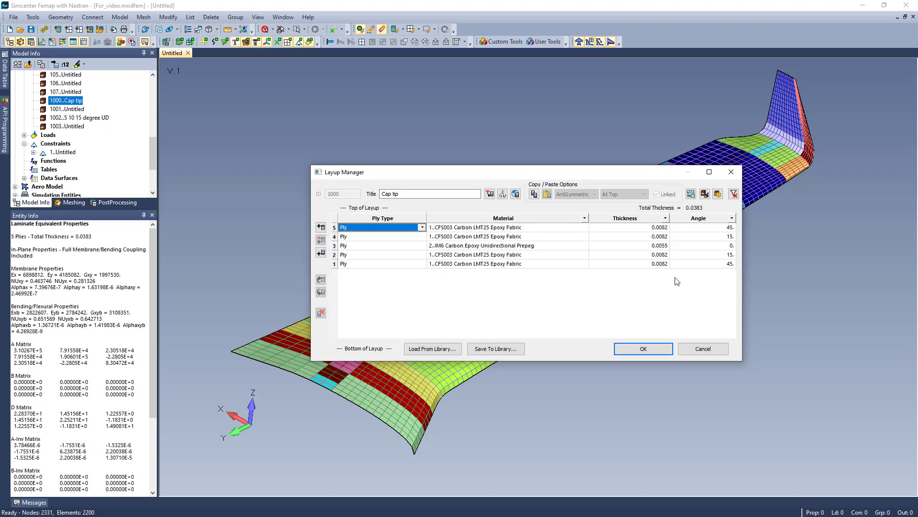
Try an angle of 20 on ply 2 of the Cap tip layup and return it to 15.
{"action": "left_click", "coordinate": [731, 256]}
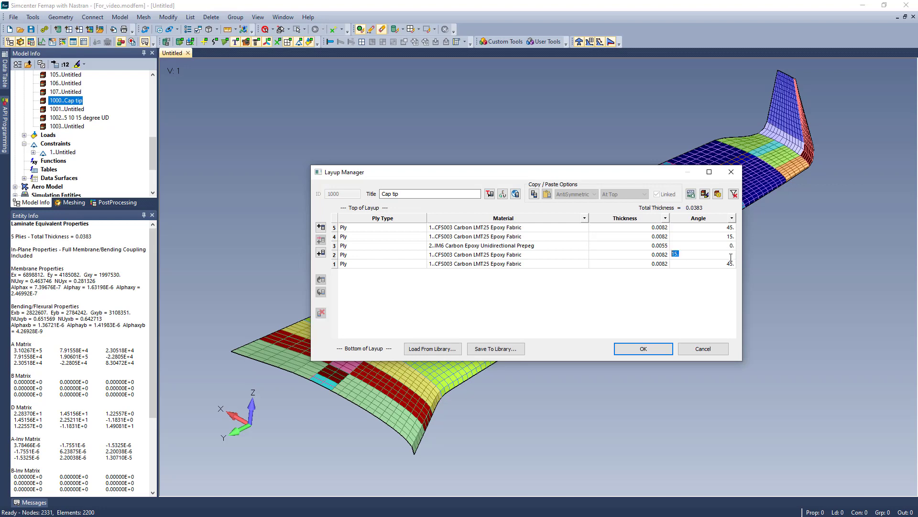
{"action": "type", "text": "20"}
{"action": "key", "text": "Return"}
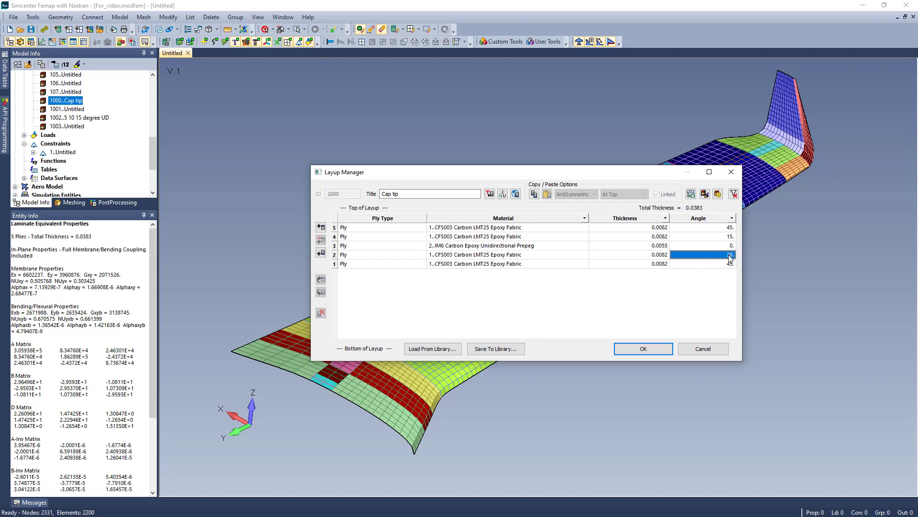
{"action": "type", "text": "15"}
{"action": "key", "text": "Return"}
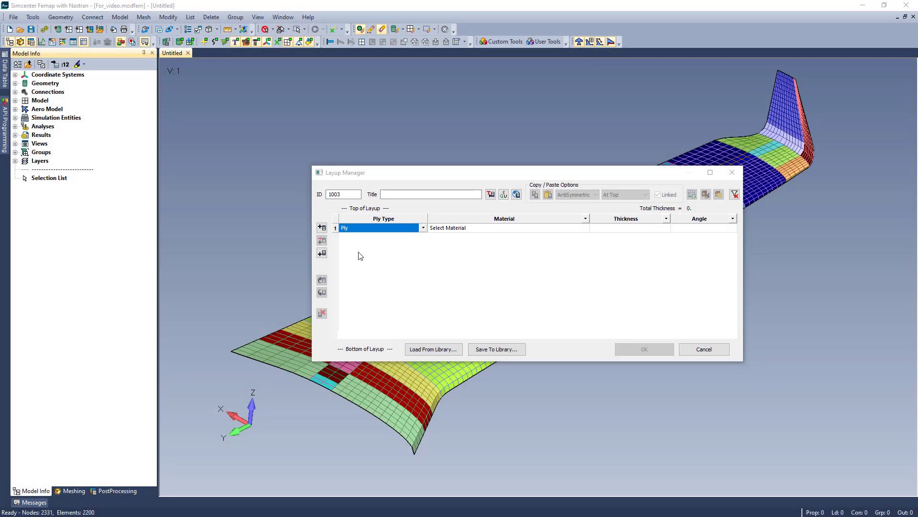
Define the first row of layup 1003 as a Ply Material referencing Till Weave, with an angle of 45.
{"action": "left_click", "coordinate": [423, 228]}
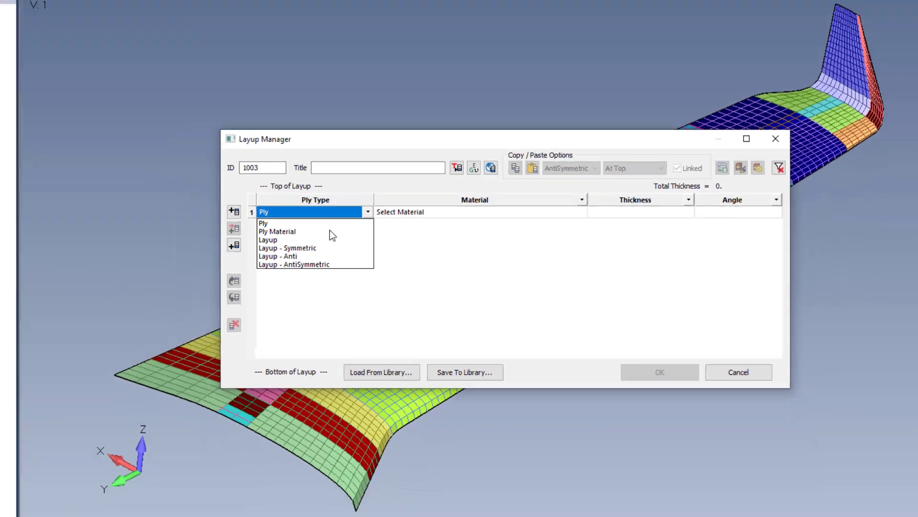
{"action": "left_click", "coordinate": [182, 209]}
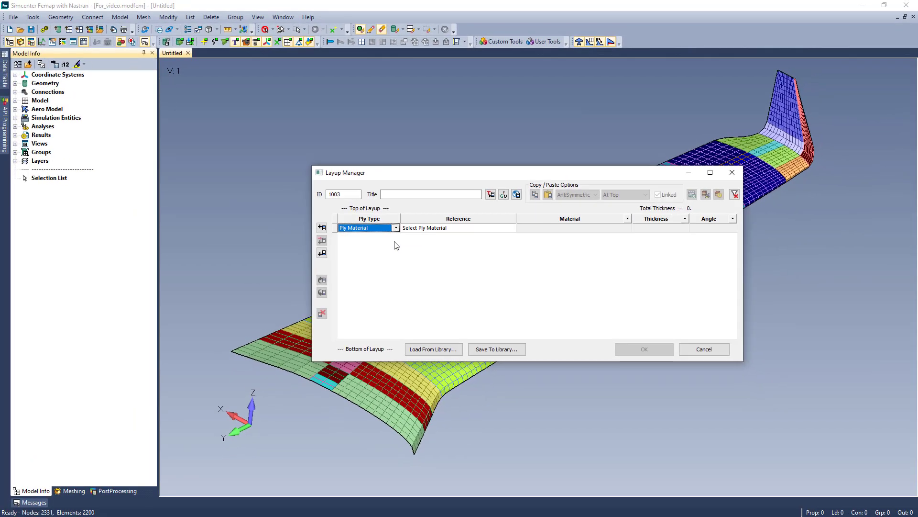
{"action": "left_click", "coordinate": [512, 231]}
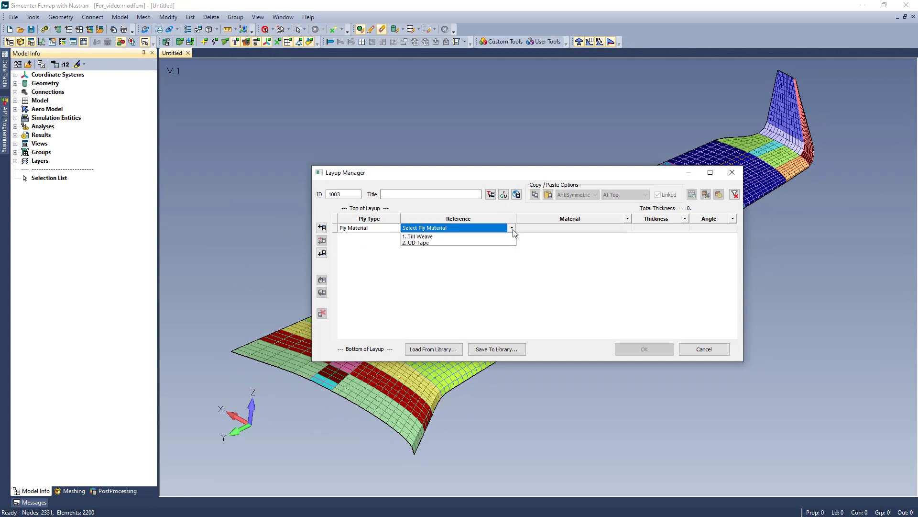
{"action": "left_click", "coordinate": [495, 237]}
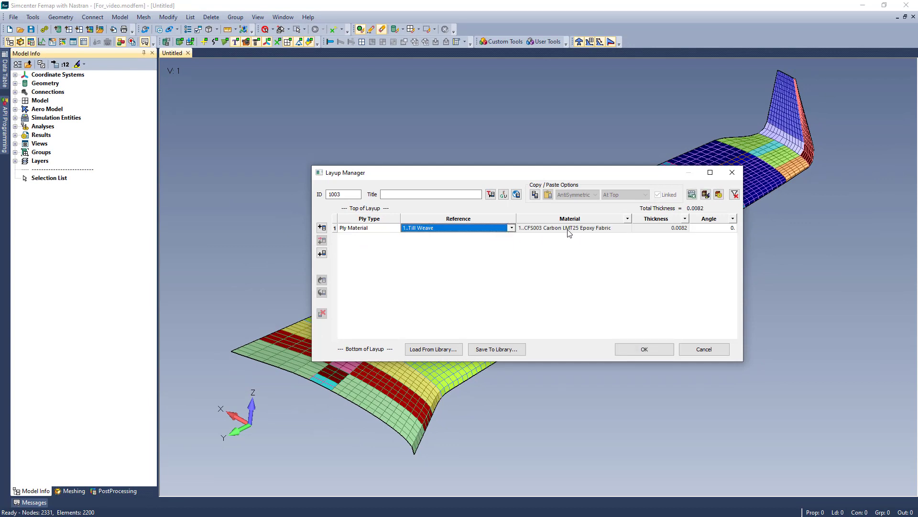
{"action": "left_click", "coordinate": [612, 229]}
{"action": "left_click", "coordinate": [674, 228]}
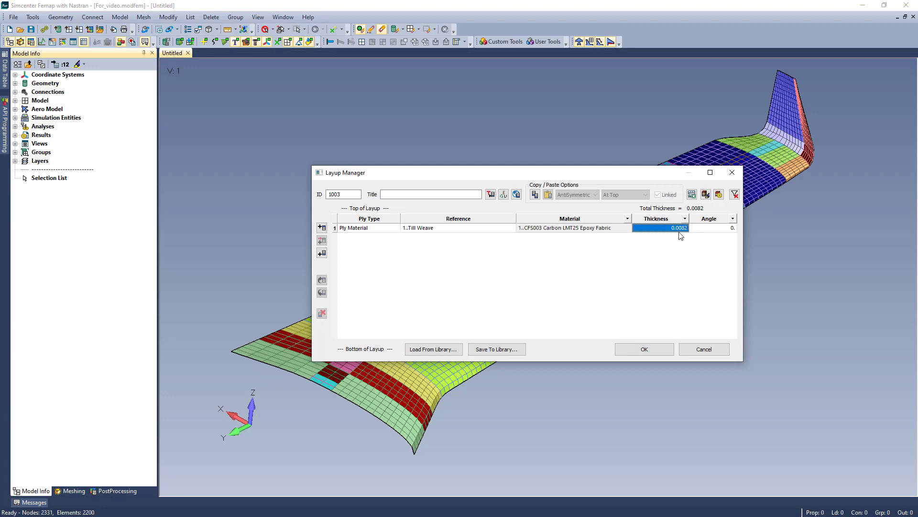
{"action": "left_click", "coordinate": [729, 233]}
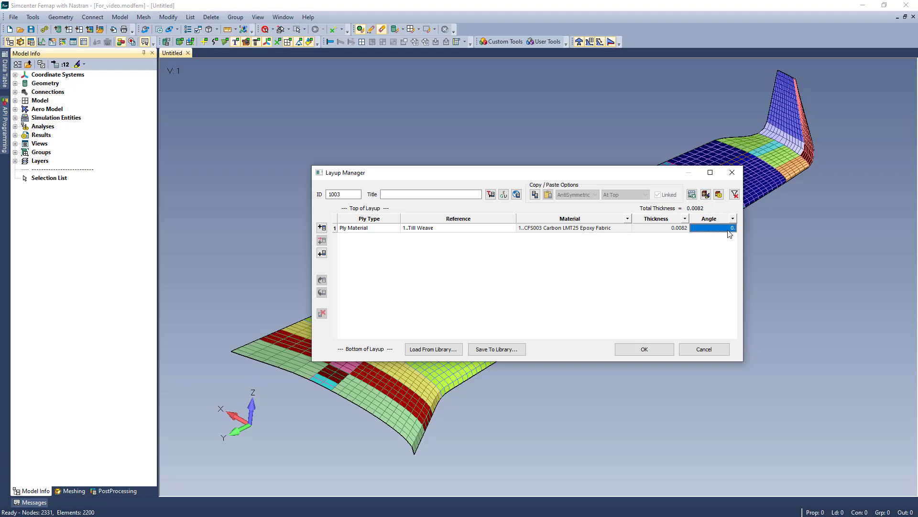
{"action": "type", "text": "45"}
Add a row at the bottom of layup 1003 as a Layup type referencing 1002..5 10 15 degree UD.
{"action": "left_click", "coordinate": [322, 254]}
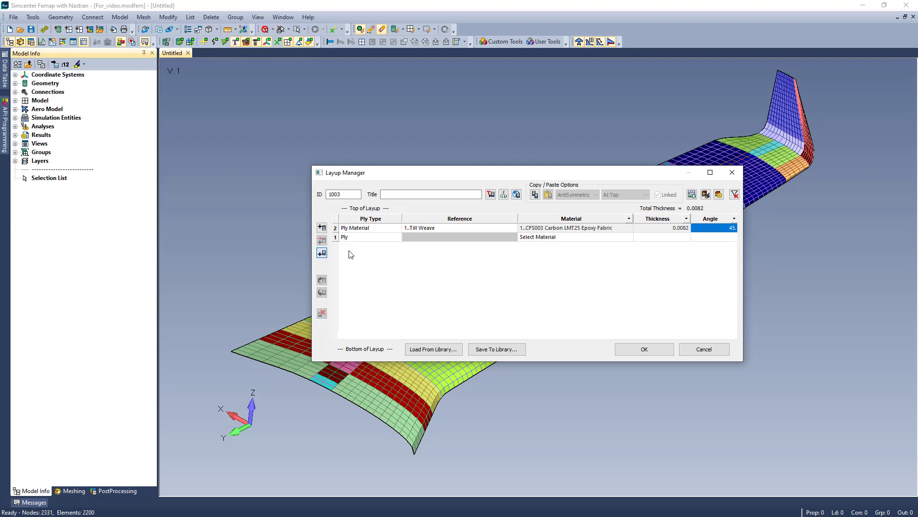
{"action": "left_click", "coordinate": [397, 237]}
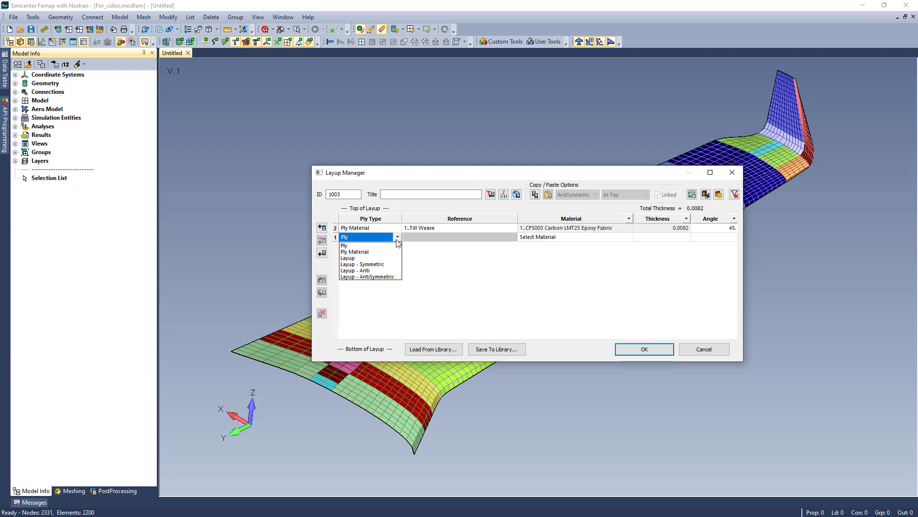
{"action": "left_click", "coordinate": [369, 259]}
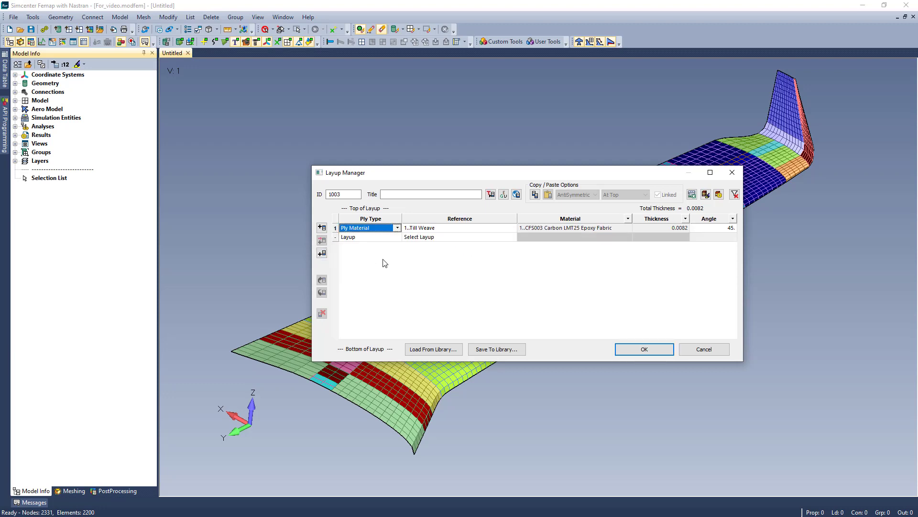
{"action": "left_click", "coordinate": [512, 240]}
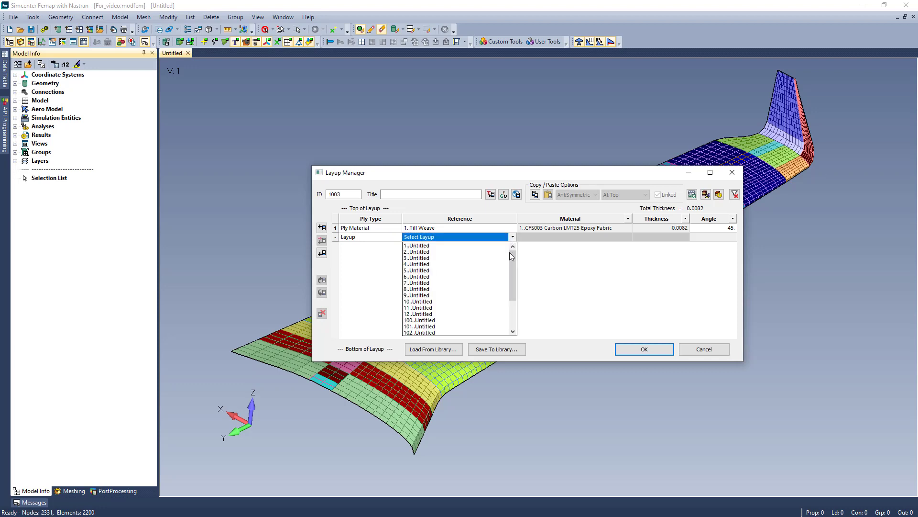
{"action": "scroll", "coordinate": [511, 256], "scroll_direction": "down", "scroll_amount": 3}
{"action": "left_click", "coordinate": [460, 331]}
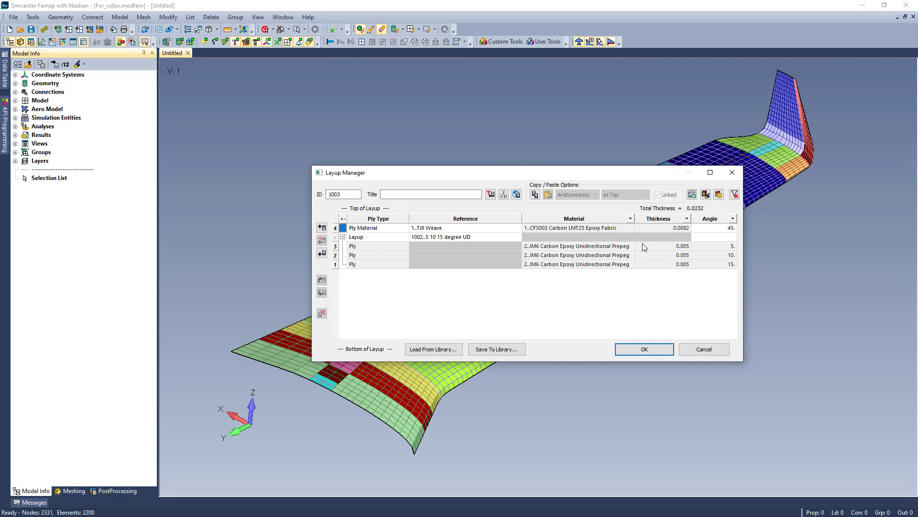
Try an angle of 10 on the referenced 5 10 15 degree UD layup row of layup 1003 and return it to 0.
{"action": "left_click", "coordinate": [735, 237]}
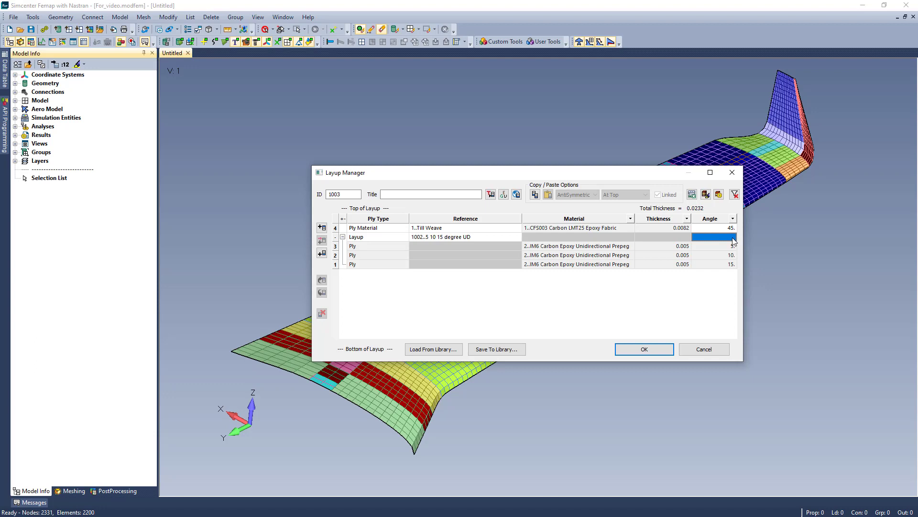
{"action": "type", "text": "10."}
{"action": "key", "text": "Return"}
{"action": "type", "text": "0"}
{"action": "key", "text": "Return"}
Add a row at the top of layup 1003 as a Layup - Symmetric type referencing 1002..5 10 15 degree UD.
{"action": "left_click", "coordinate": [322, 228]}
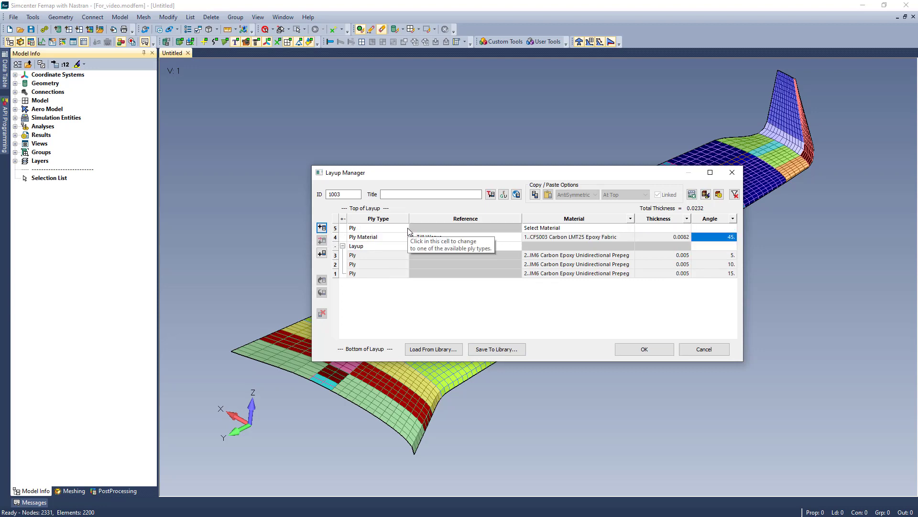
{"action": "left_click", "coordinate": [404, 228]}
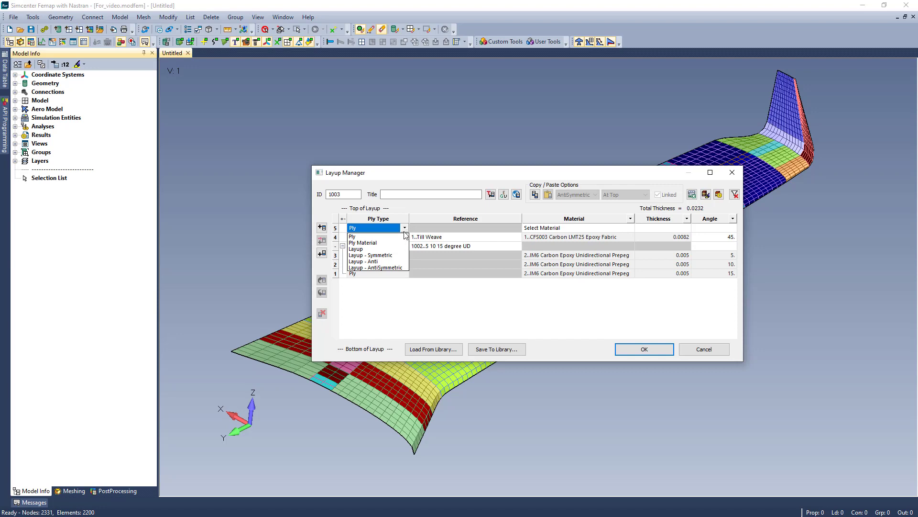
{"action": "left_click", "coordinate": [385, 258]}
{"action": "left_click", "coordinate": [506, 228]}
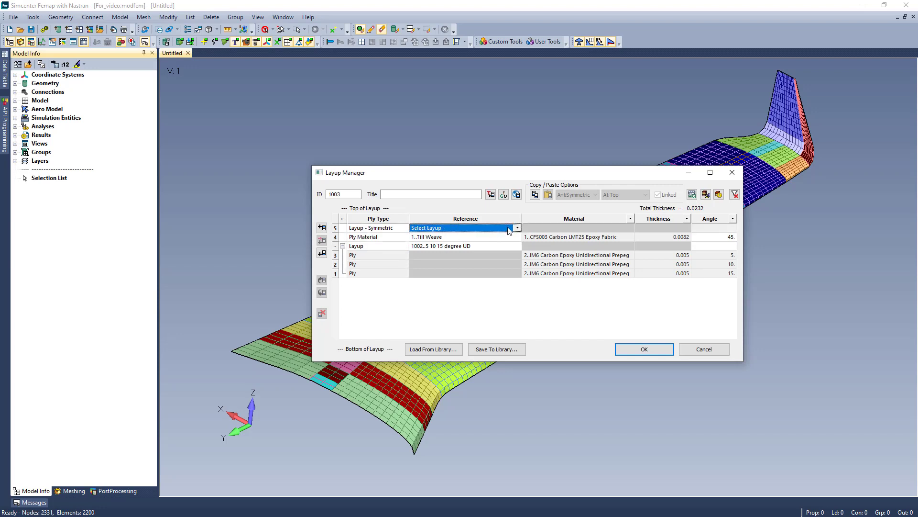
{"action": "left_click", "coordinate": [517, 228]}
{"action": "left_click", "coordinate": [449, 324]}
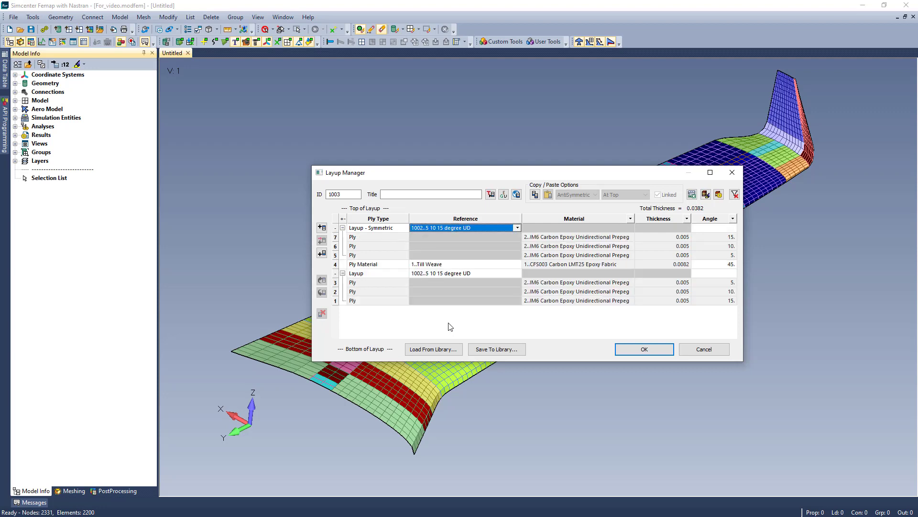